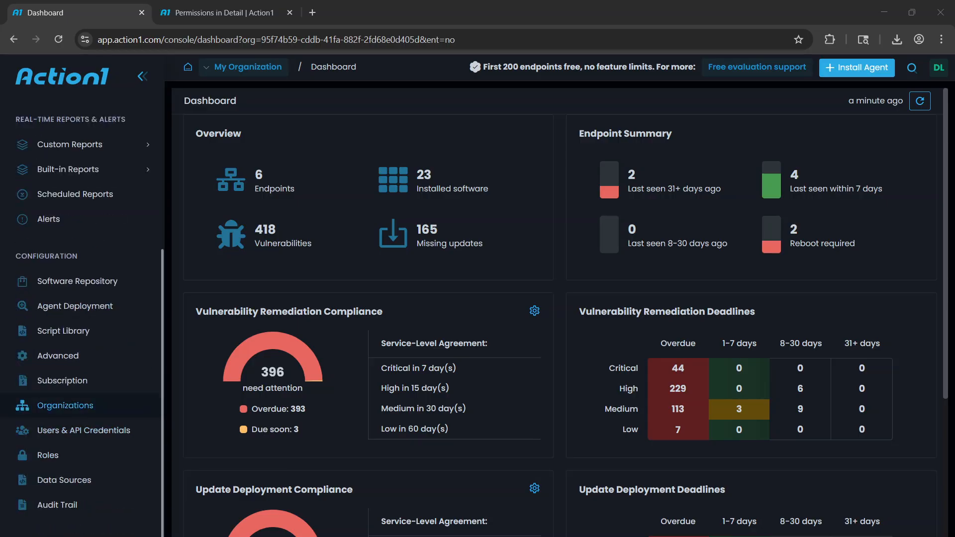
Examine the roles that can be assigned when inviting a new user, without sending an invitation
left_click(79, 441)
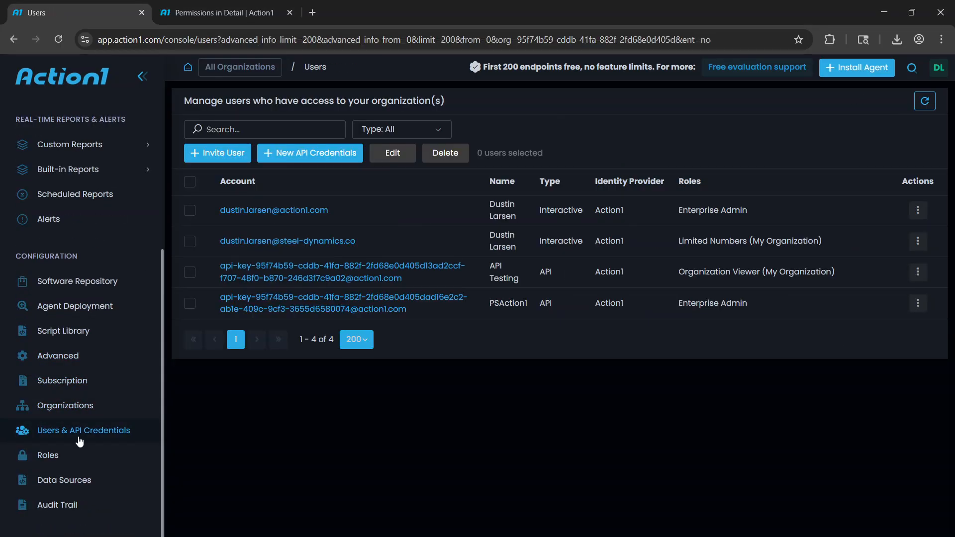
left_click(199, 153)
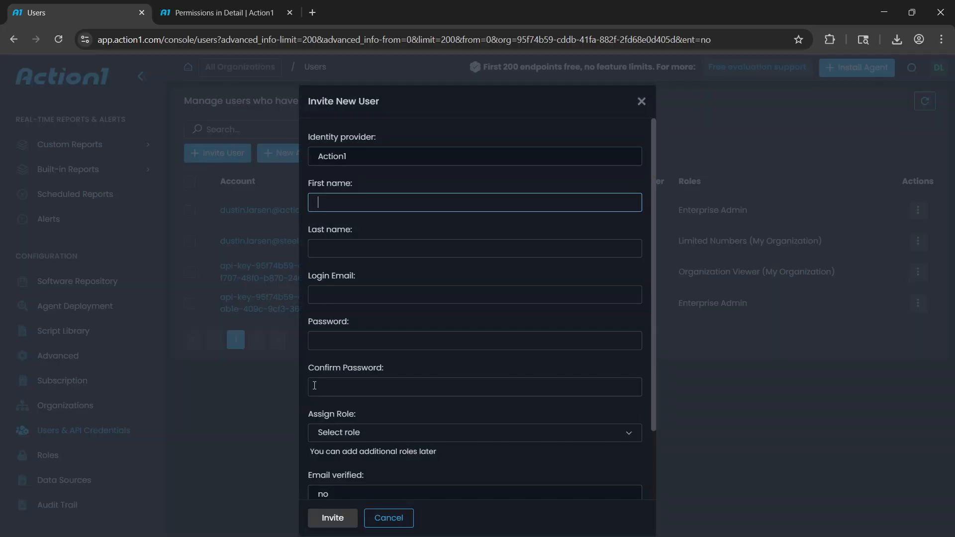
left_click(337, 434)
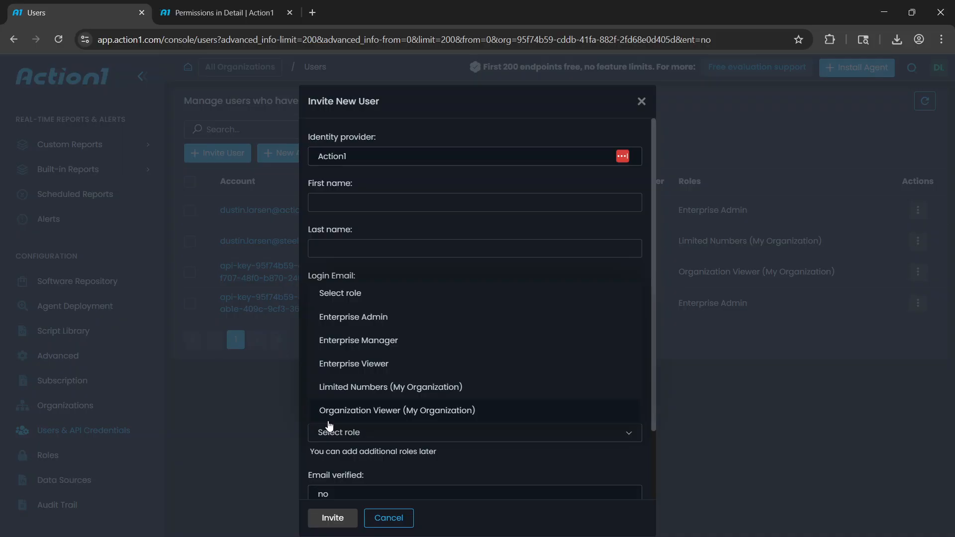
left_click(700, 410)
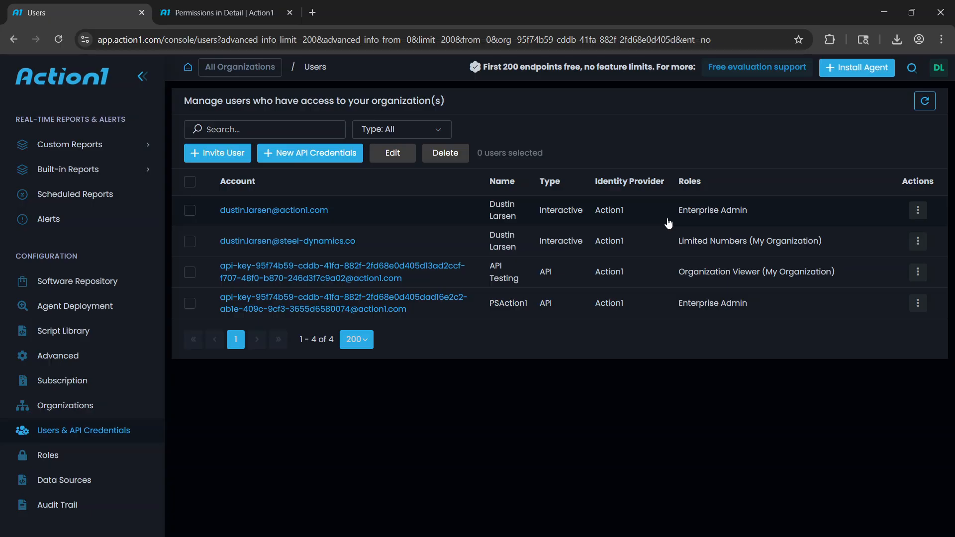
Start a new role and name it "Report Viewer - Customer A"
left_click(107, 462)
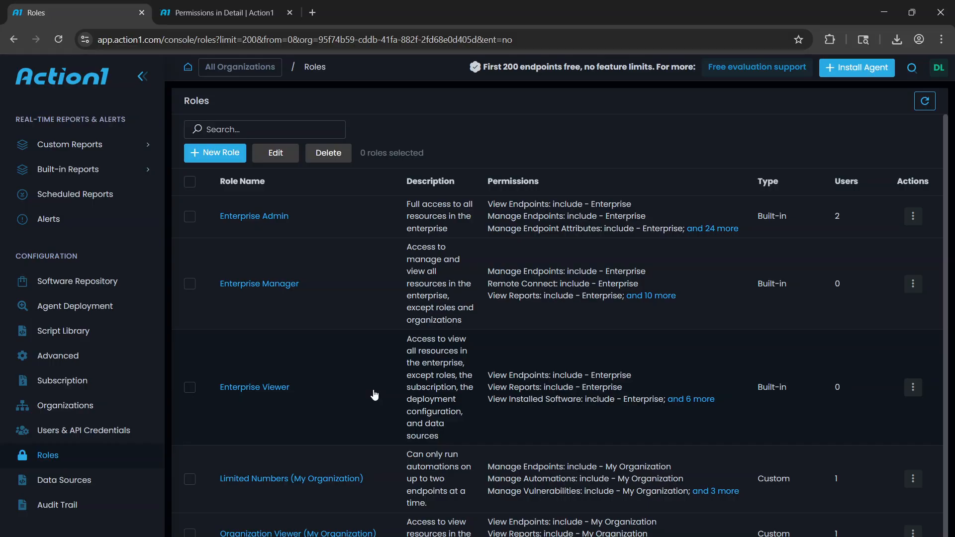
left_click(201, 156)
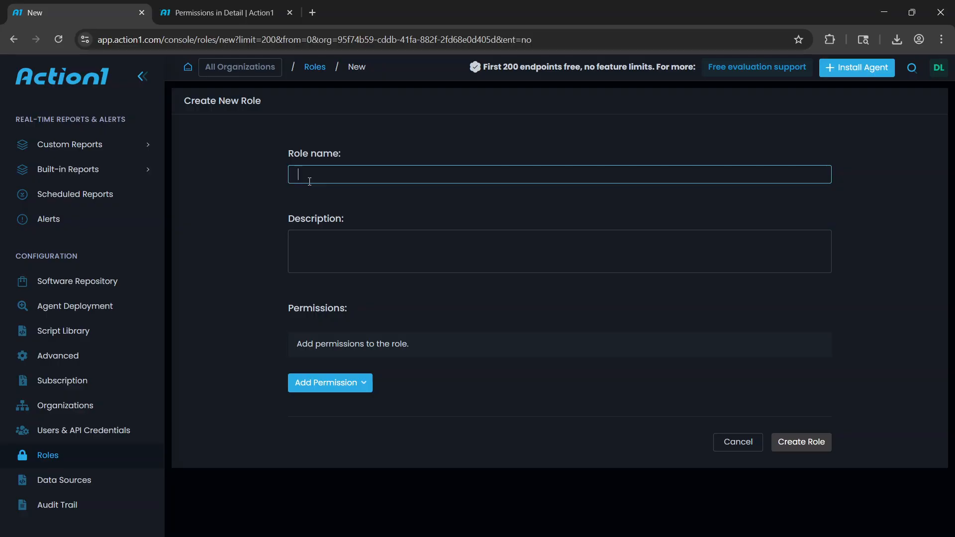
type("Report Vie")
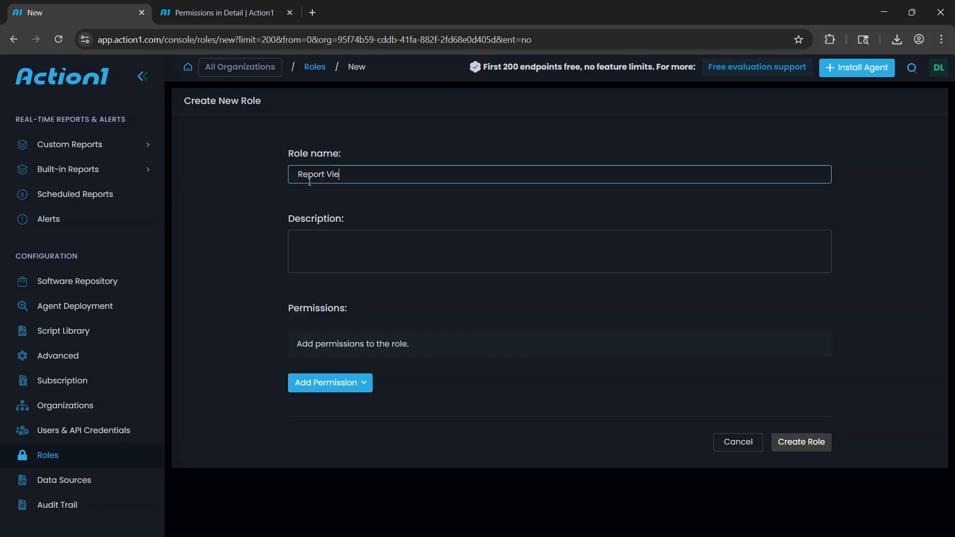
type("wer - Customer A")
Add the View Reports permission to the role with the organization Customer A as its included scope
left_click(332, 385)
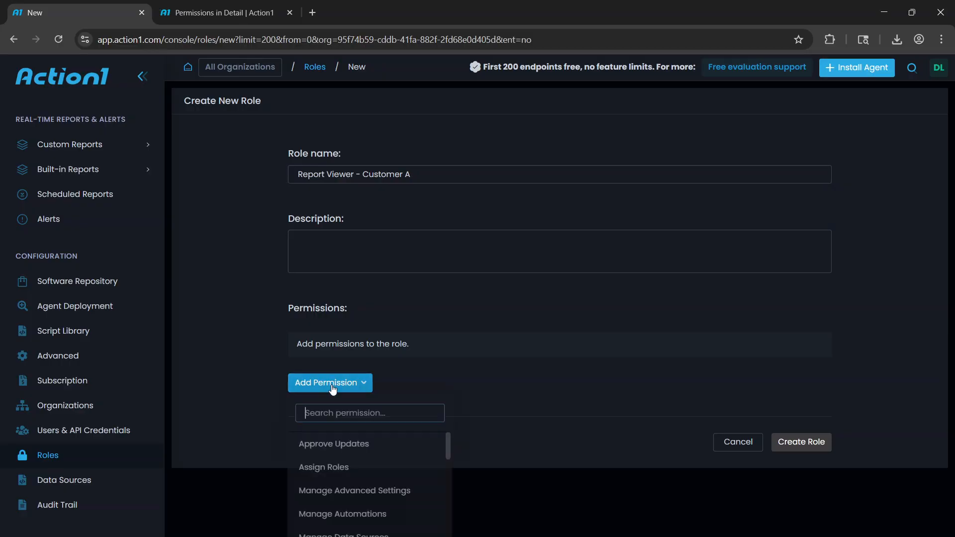
type("r")
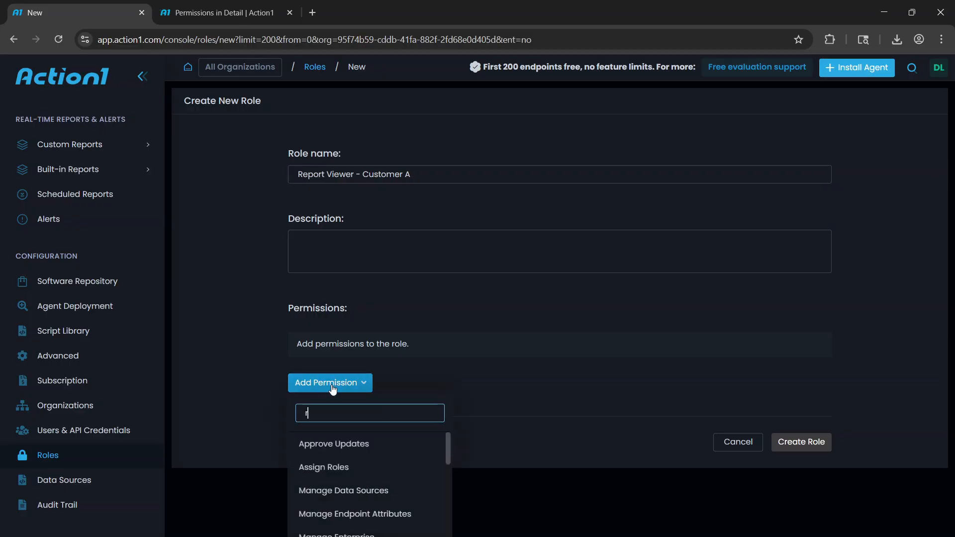
type("epo")
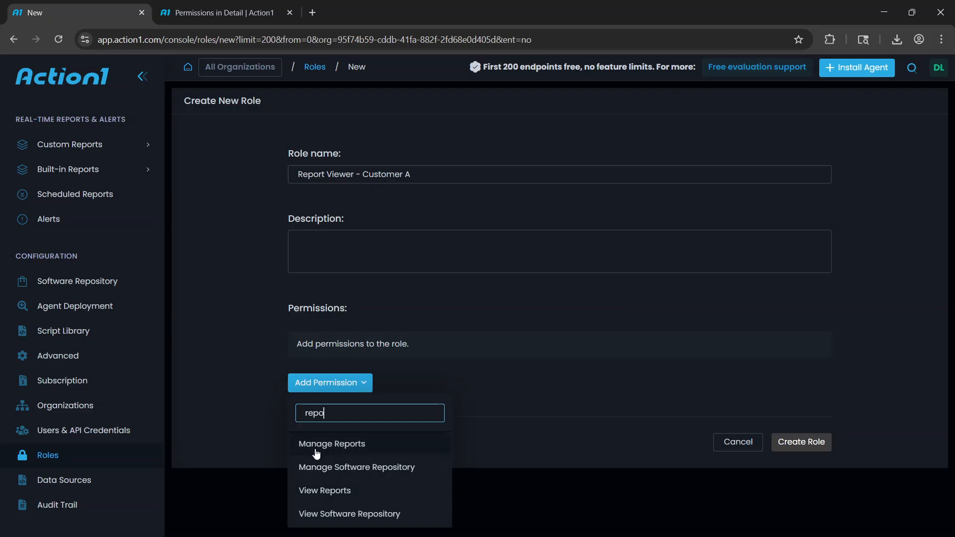
left_click(350, 492)
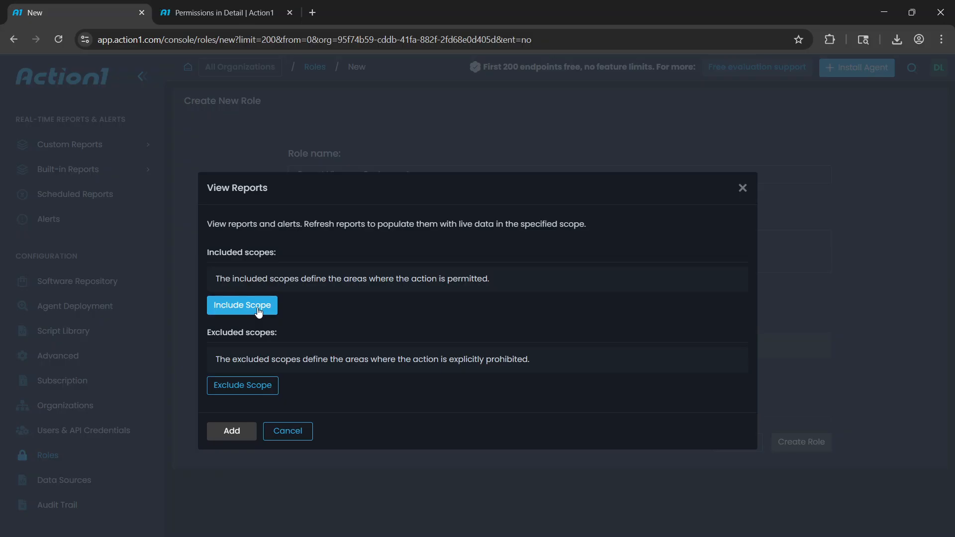
left_click(258, 310)
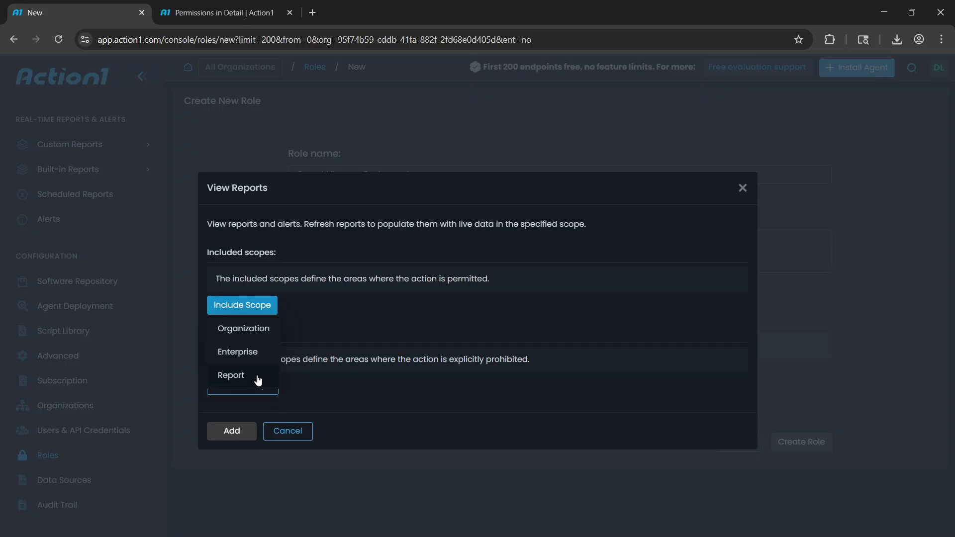
left_click(250, 333)
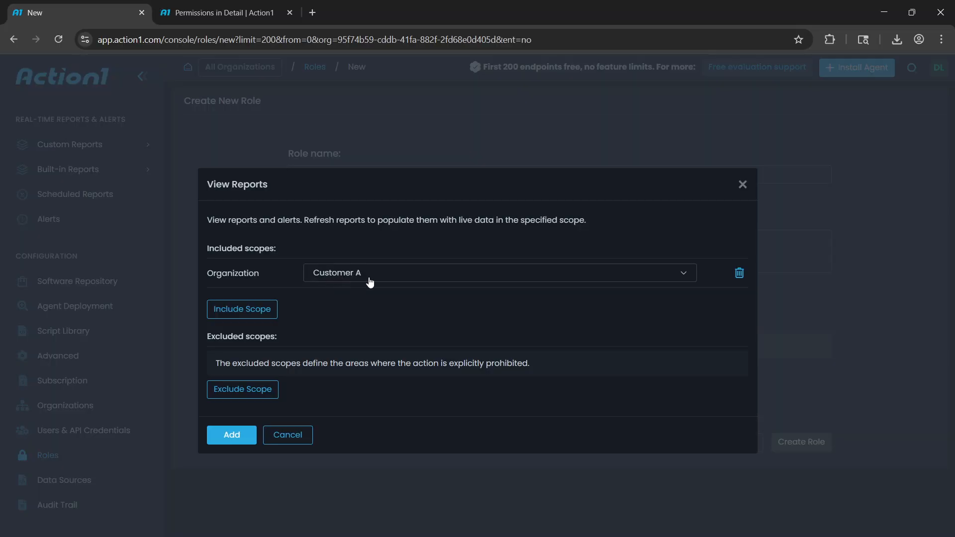
left_click(234, 434)
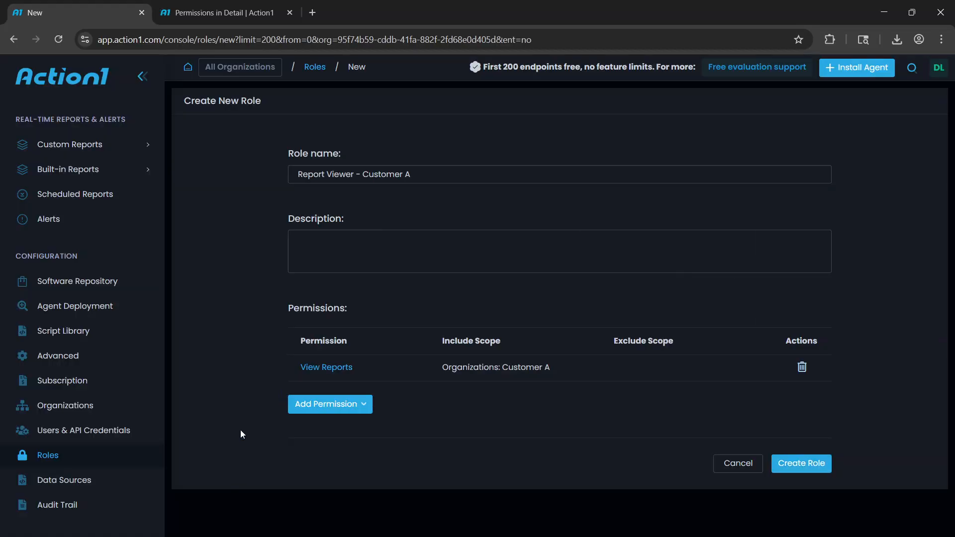
Add the View Dashboards permission with the organization Customer A as its included scope, and create the role
left_click(298, 408)
type("dash")
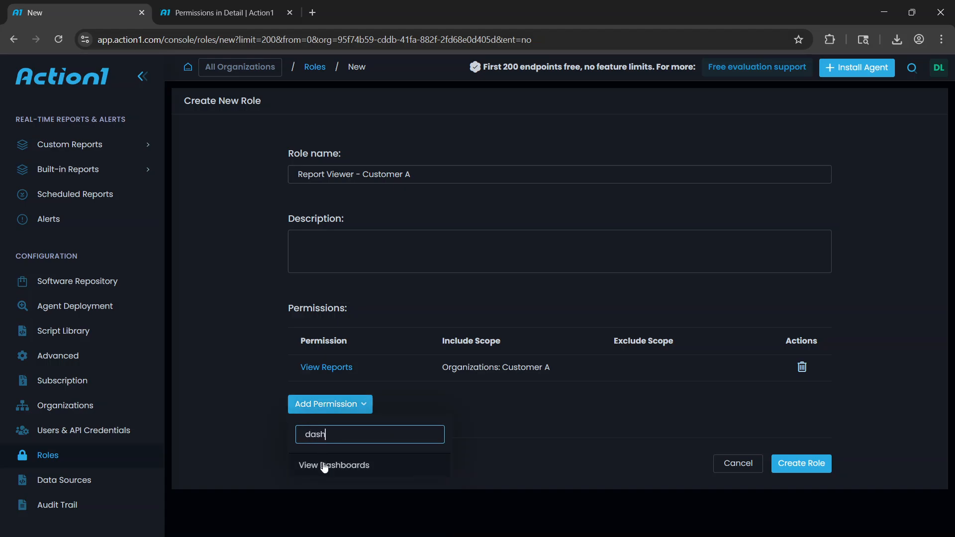
left_click(323, 465)
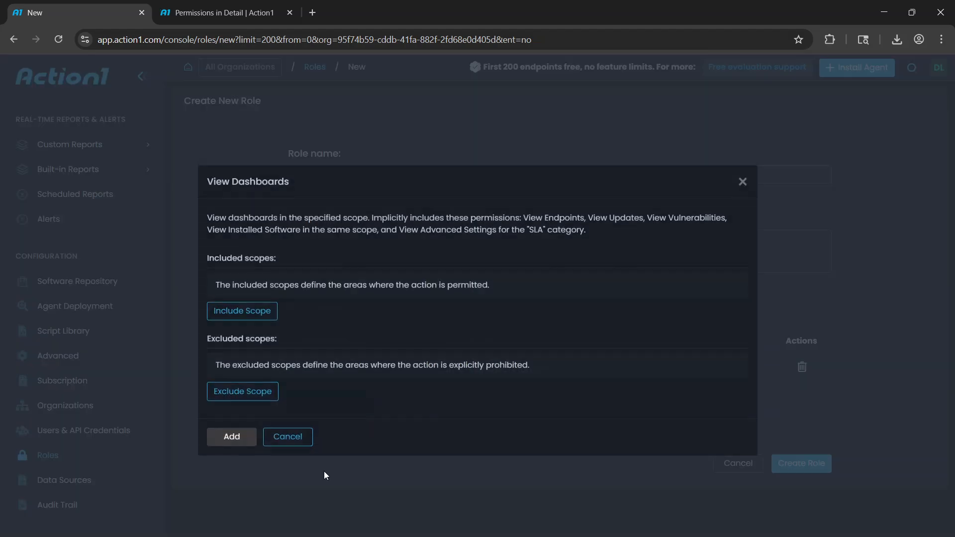
left_click(243, 311)
left_click(252, 336)
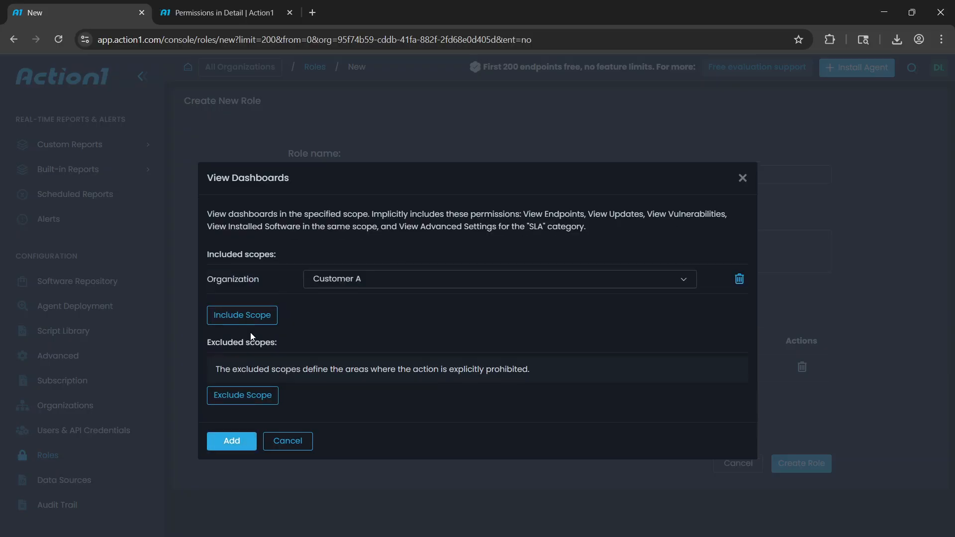
left_click(246, 446)
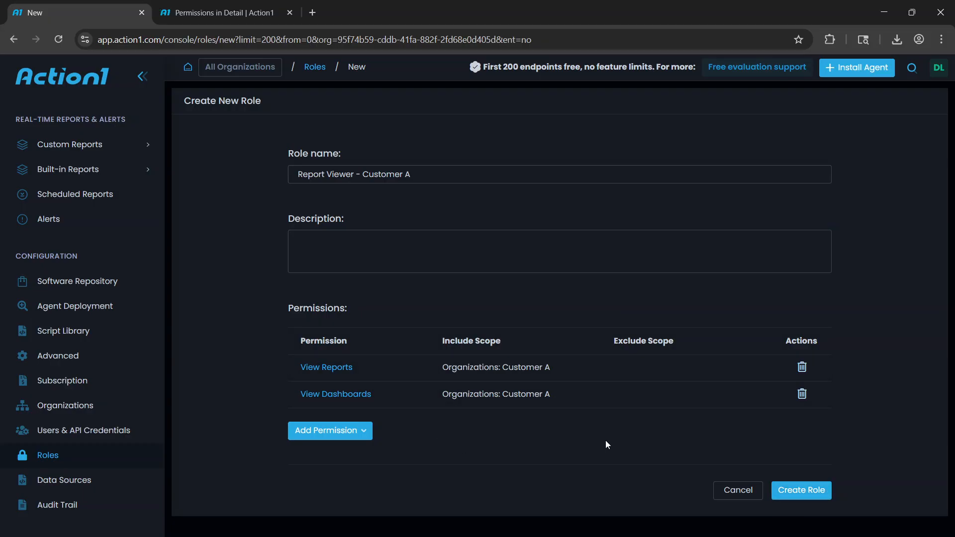
left_click(802, 493)
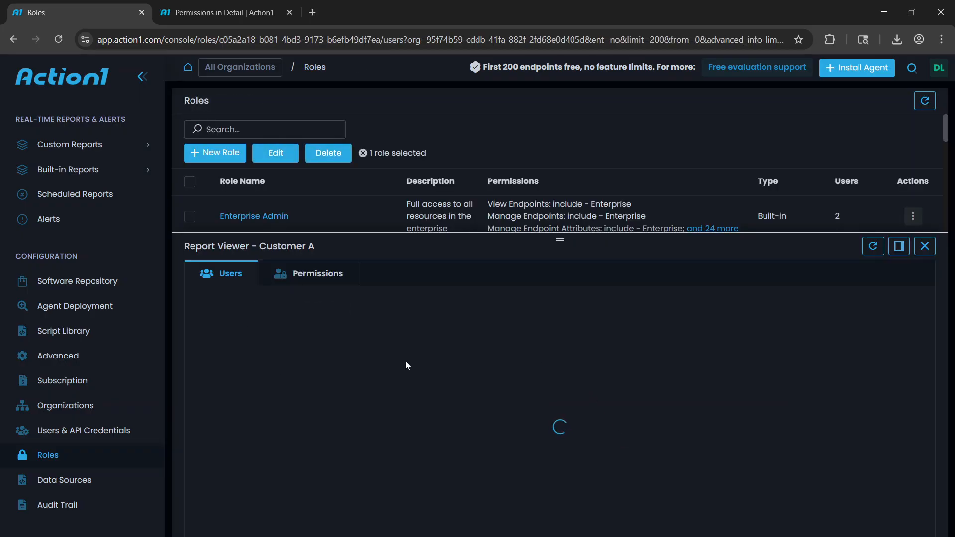
Review the new role's permissions and consult the Permissions in Detail documentation page before returning to the console
left_click(326, 278)
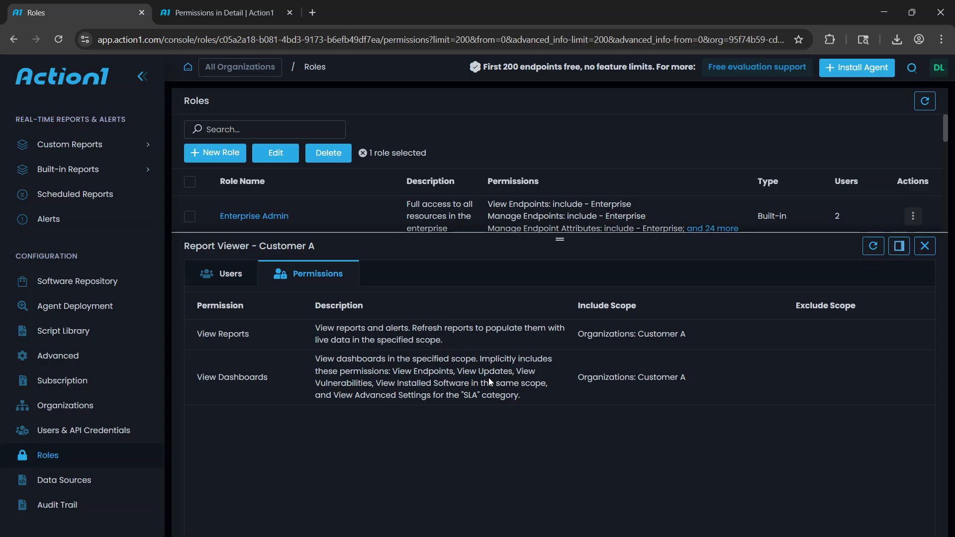
left_click(234, 18)
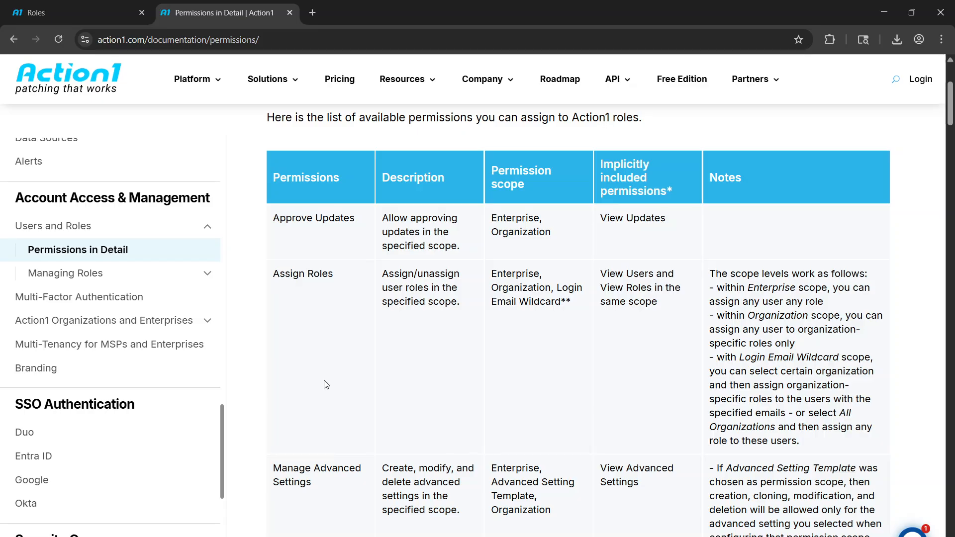
left_click(94, 16)
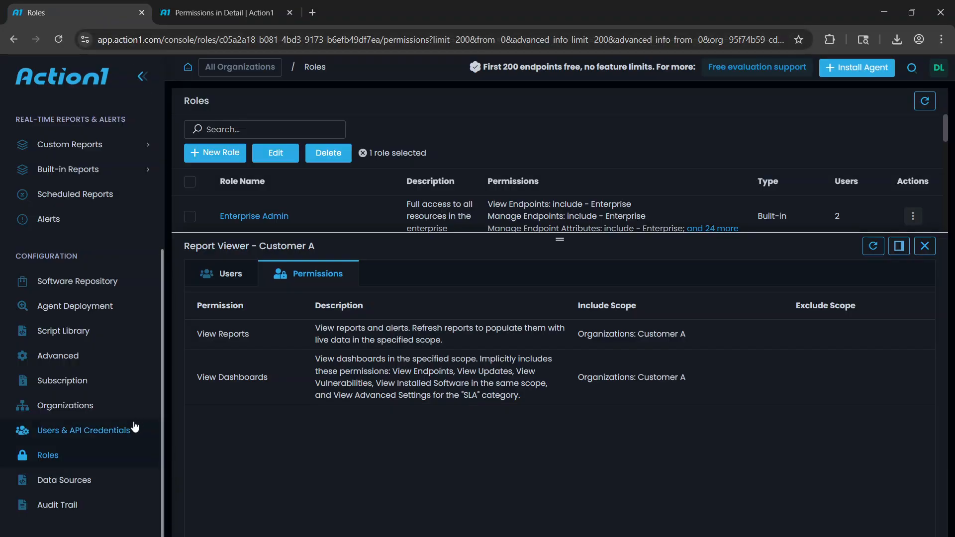
Look for the Report Viewer - Customer A role among the assignable roles in a new user invitation, and cancel the invitation
left_click(125, 436)
left_click(229, 154)
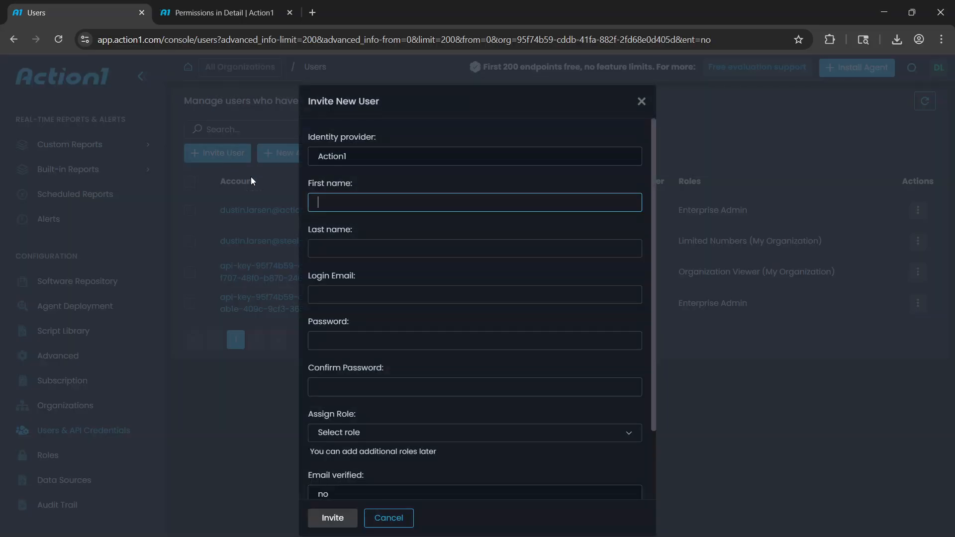
left_click(354, 435)
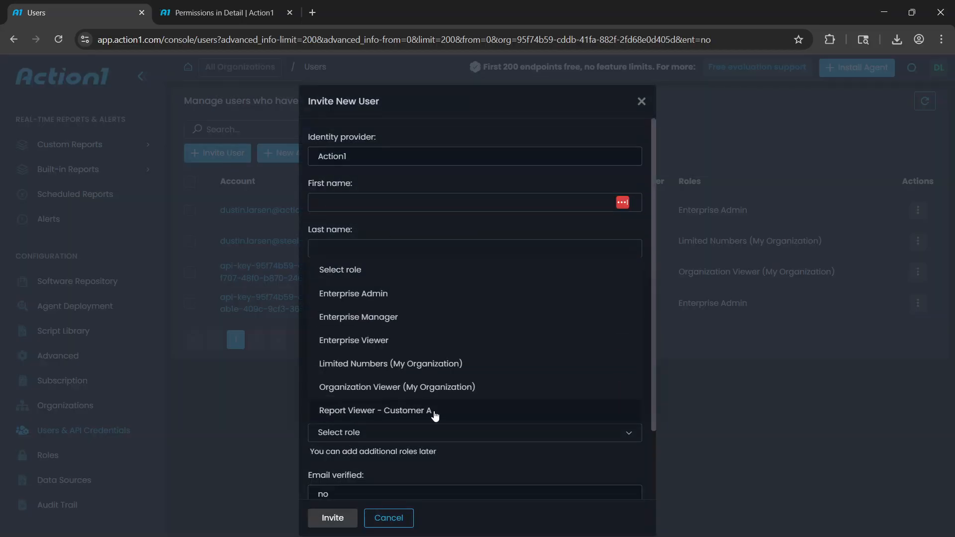
left_click(389, 518)
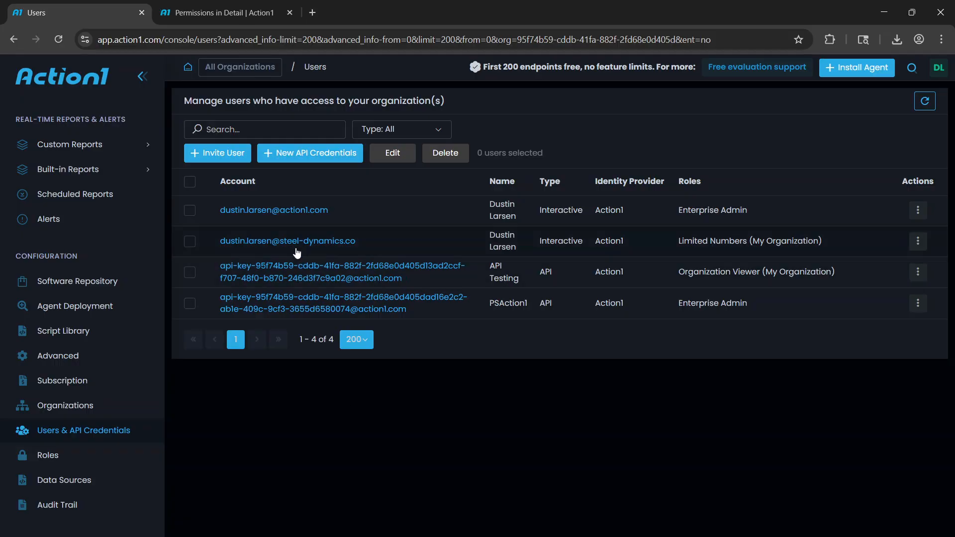
Inspect the roles of the interactive Enterprise Admin user and the form for assigning a new role, and cancel the assignment
left_click(271, 212)
left_click(279, 274)
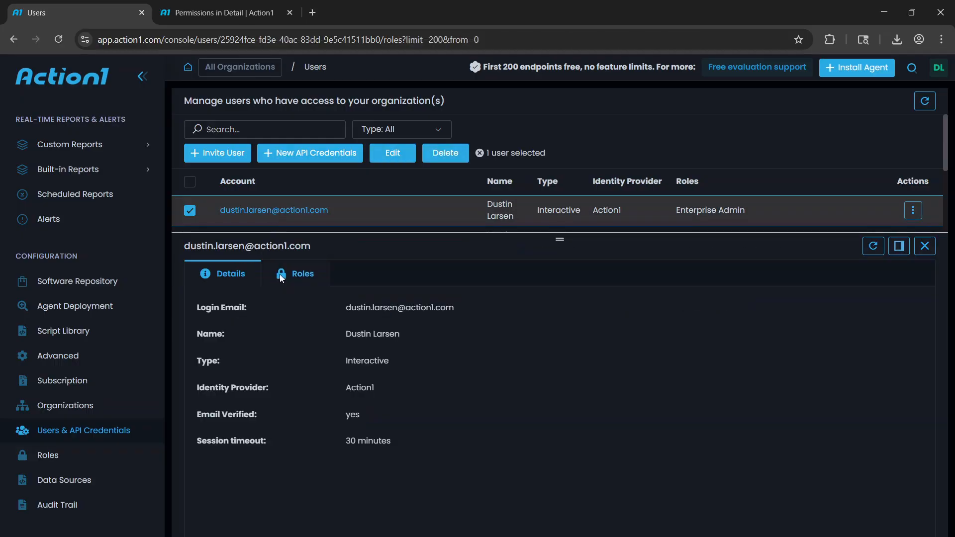
left_click(222, 328)
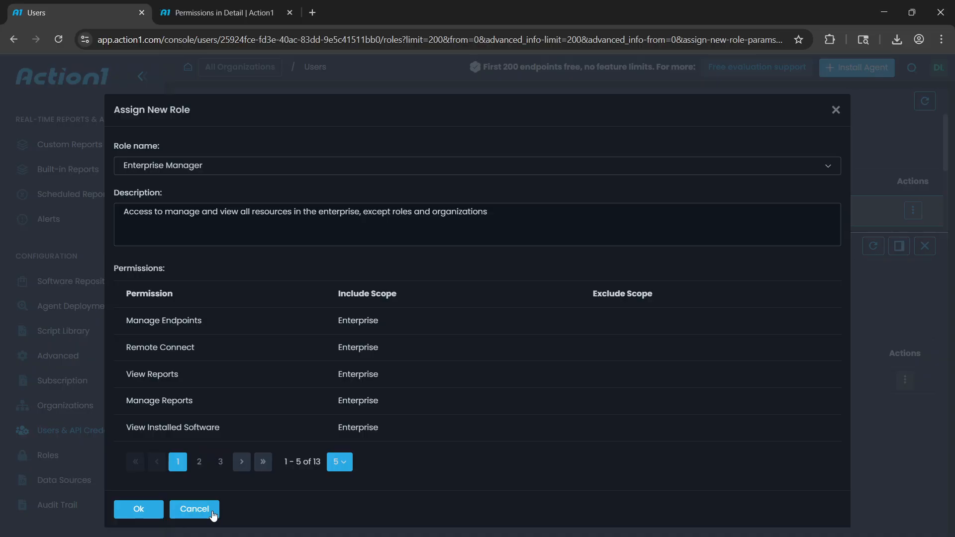
left_click(195, 510)
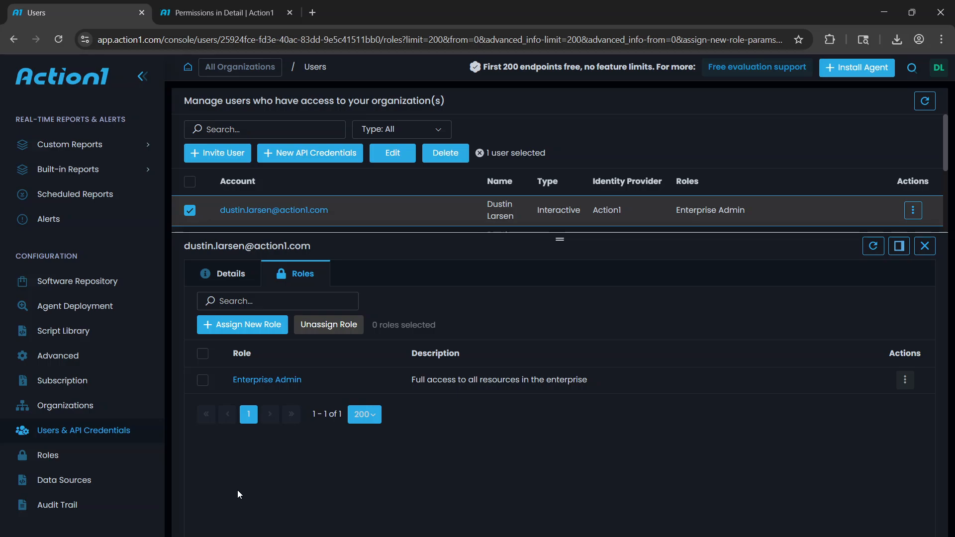